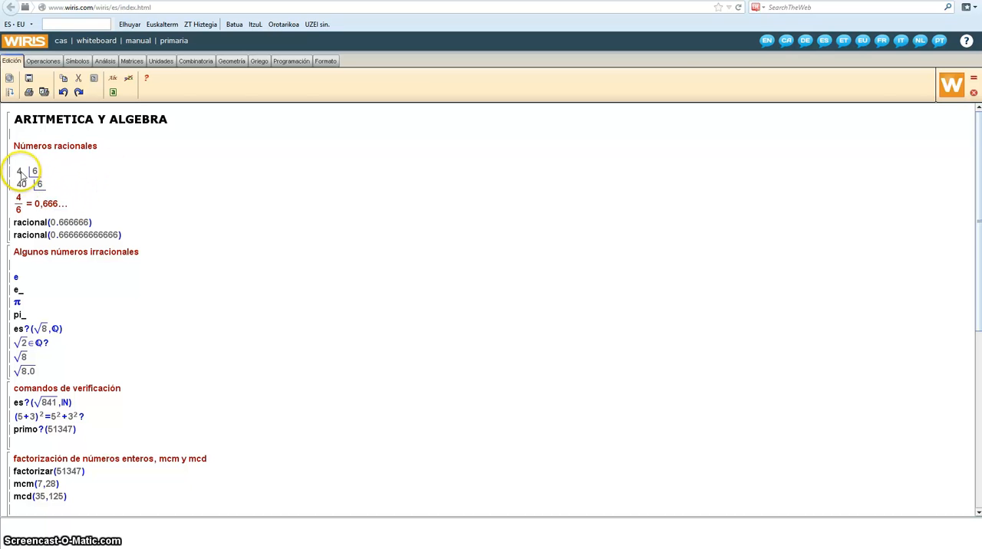
Step: Calculate the "Números racionales" block with its divisions and racional() conversions
left_click(43, 175)
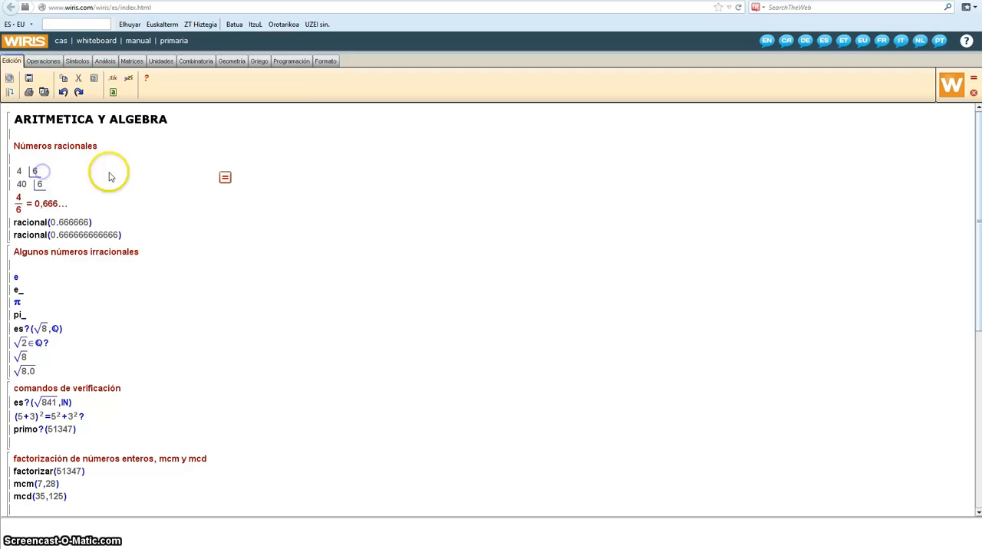
left_click(225, 179)
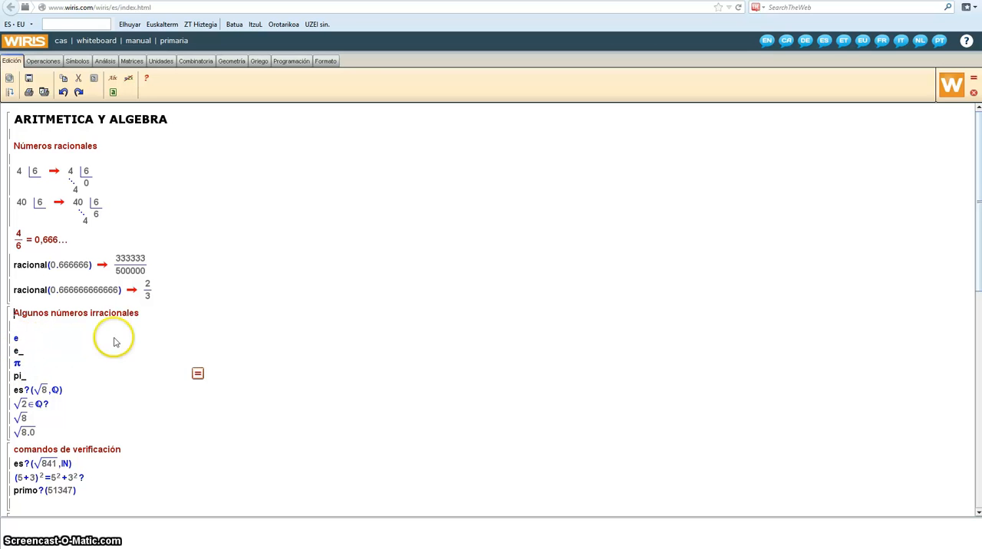
Step: Show the symbols for decimal e and decimal pi, and calculate the "Algunos números irracionales" block
left_click(82, 63)
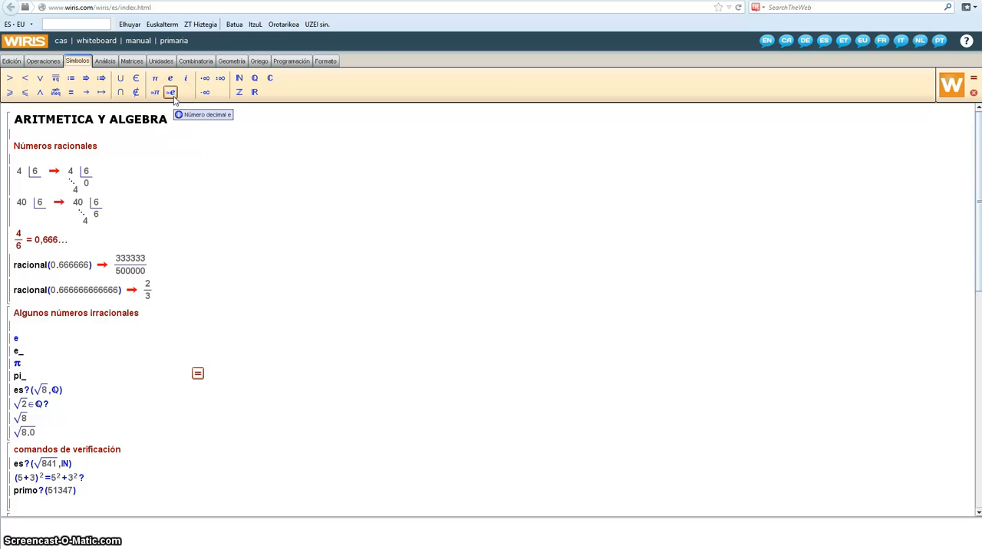
left_click(171, 93)
left_click(169, 93)
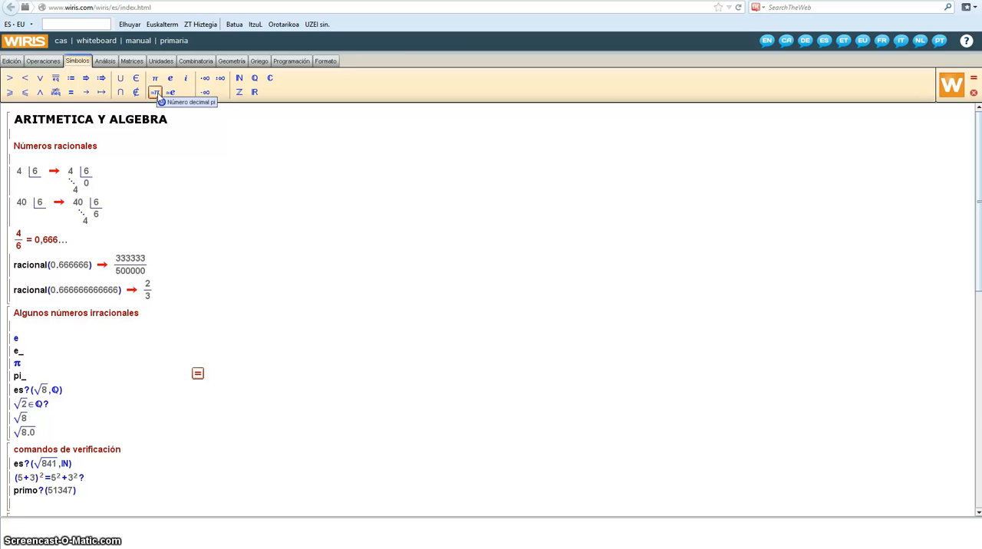
left_click(156, 92)
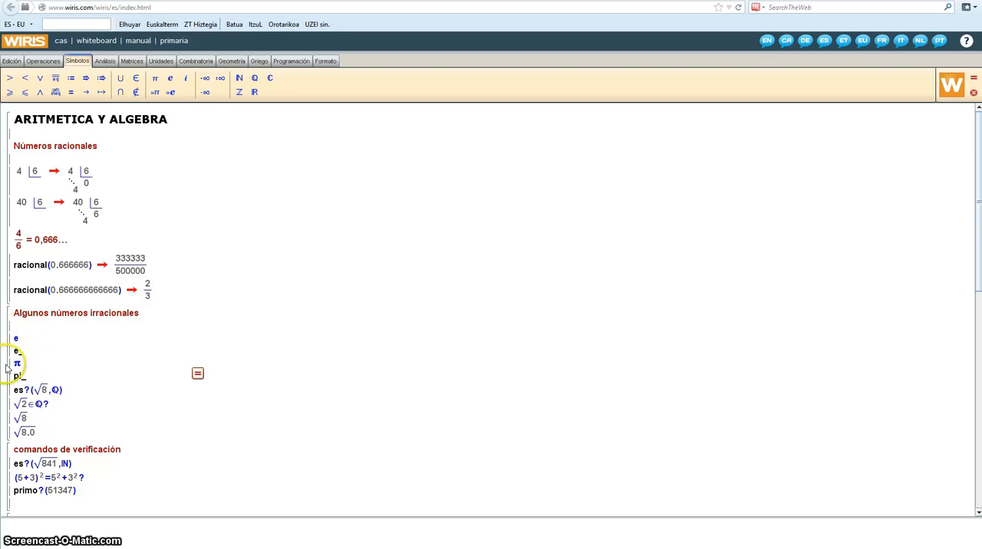
left_click(198, 375)
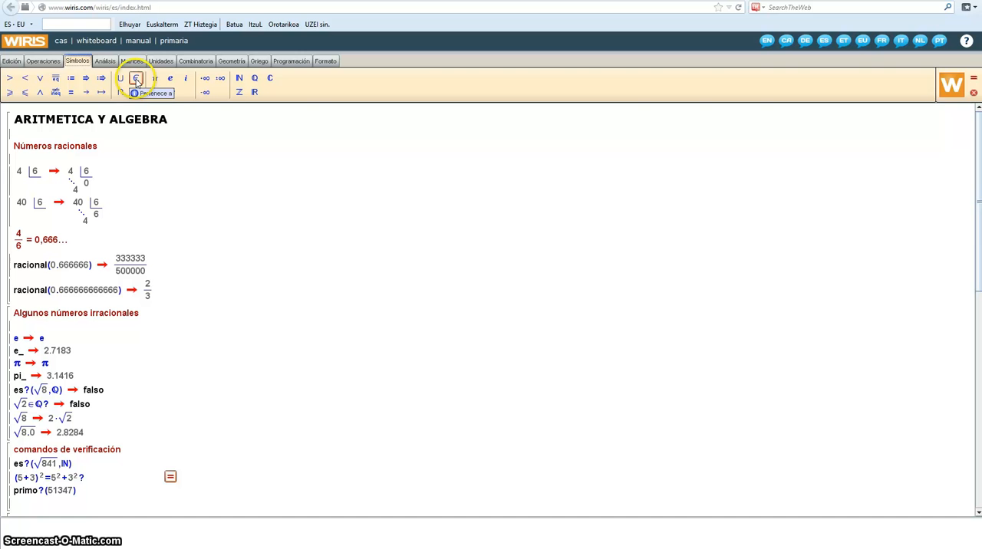
Step: Point out the rational-numbers symbol and the √8 examples, and calculate the "comandos de verificación" block
left_click(259, 81)
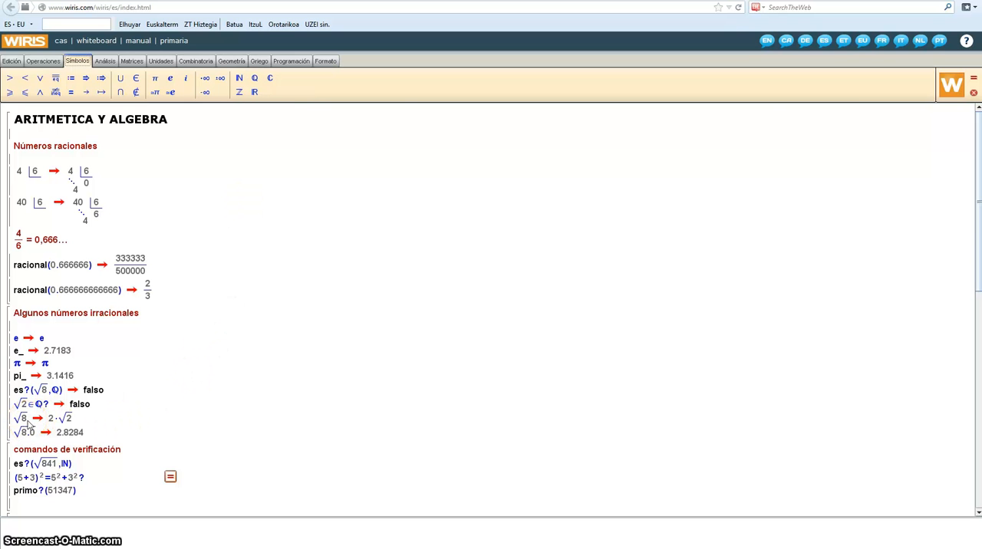
left_click(30, 424)
left_click(52, 424)
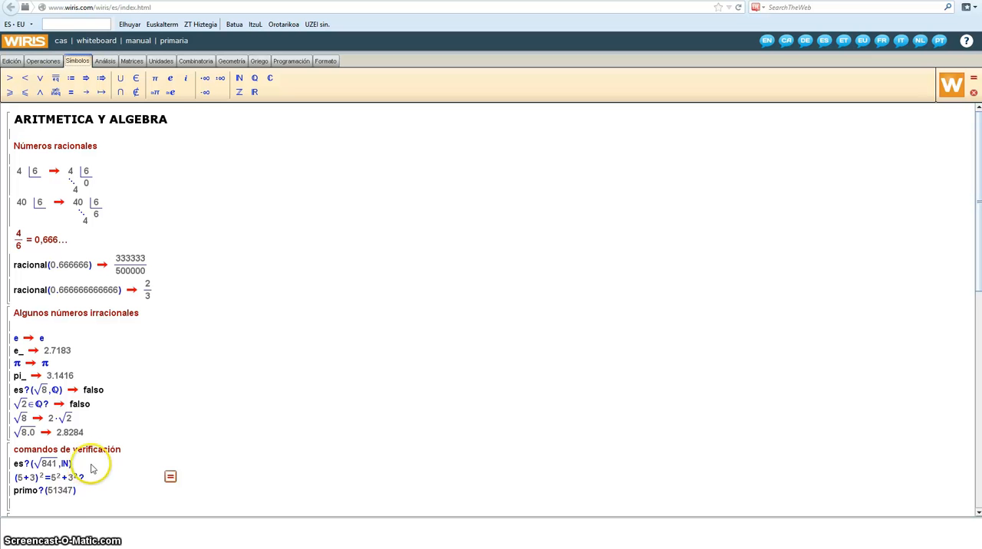
scroll(96, 467, "down", 1)
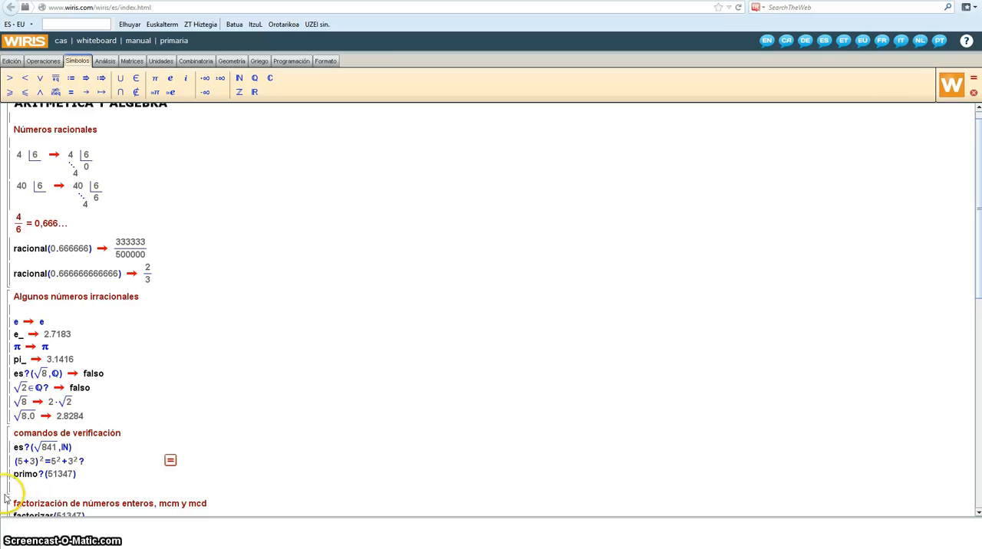
left_click(170, 461)
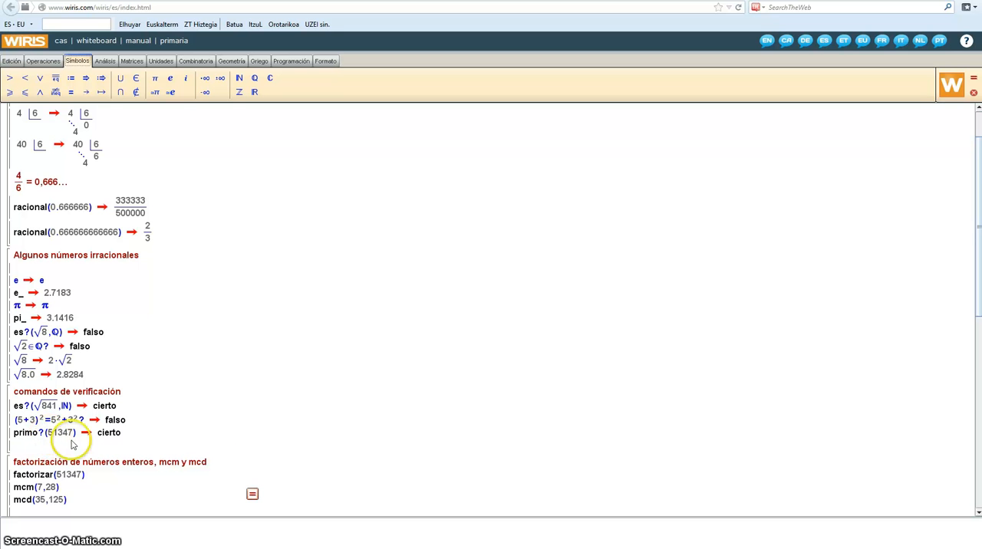
Step: Calculate the block with the factorizar, mcm and mcd commands
scroll(188, 433, "down", 1)
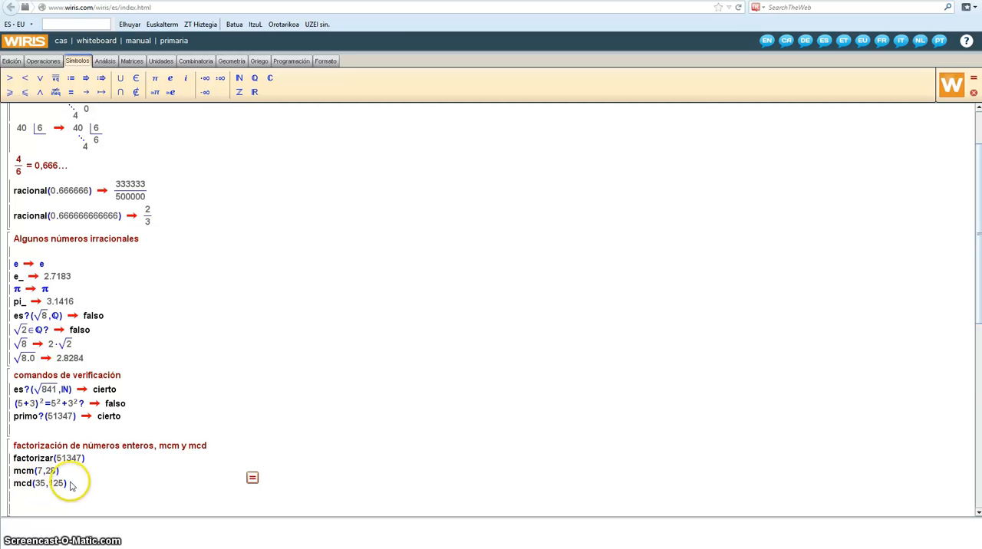
left_click(252, 477)
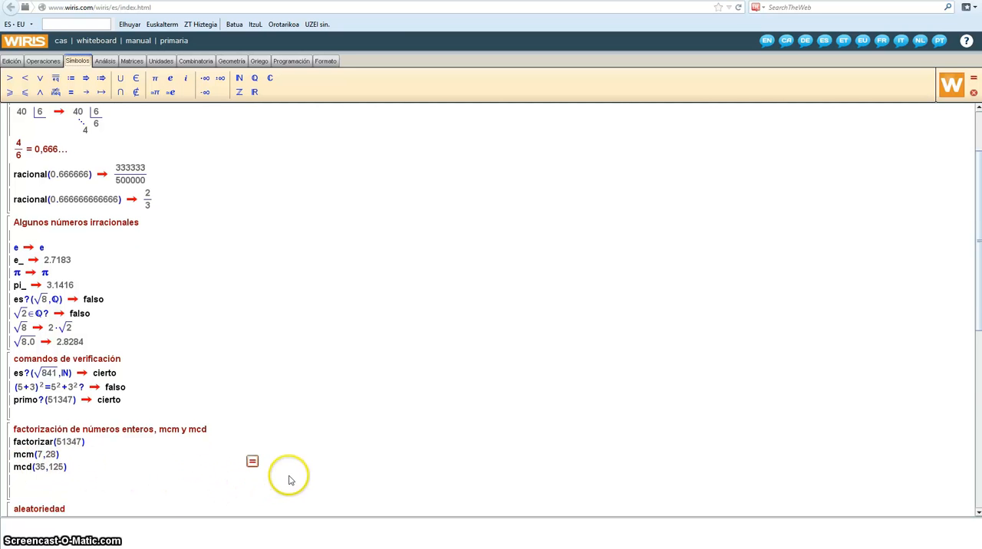
left_click(252, 462)
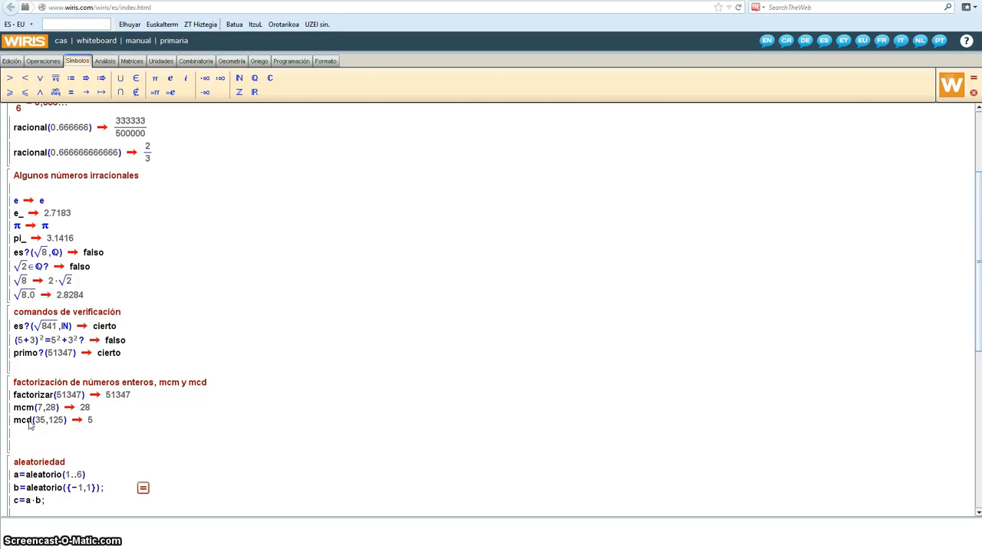
Step: Calculate the "aleatoriedad" block and recalculate it twice to draw new random values for a
scroll(176, 430, "down", 3)
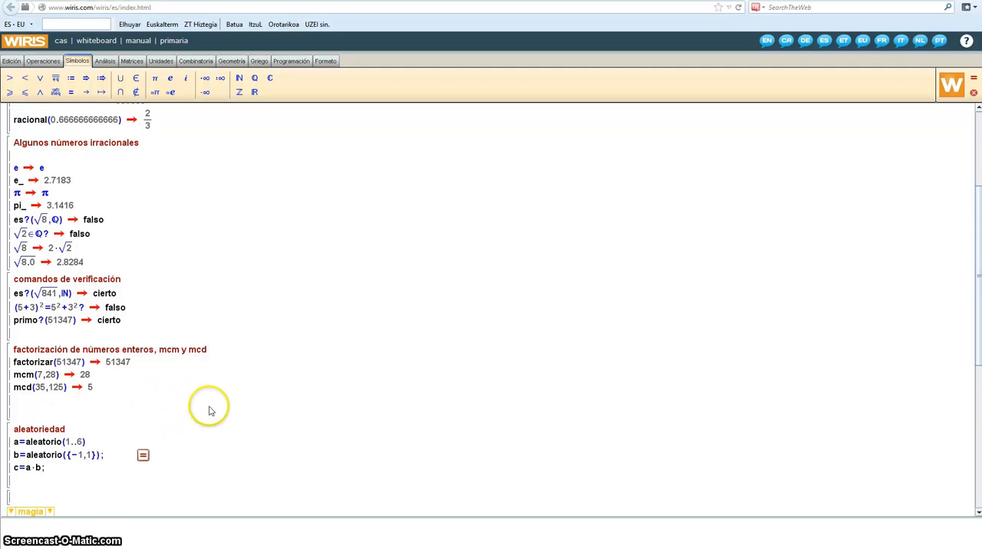
scroll(208, 412, "down", 1)
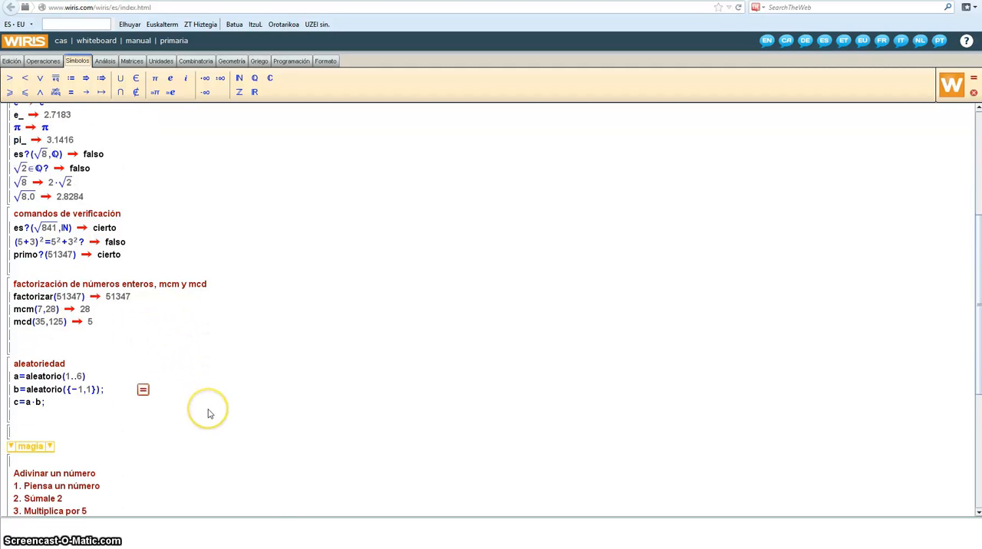
scroll(214, 412, "down", 1)
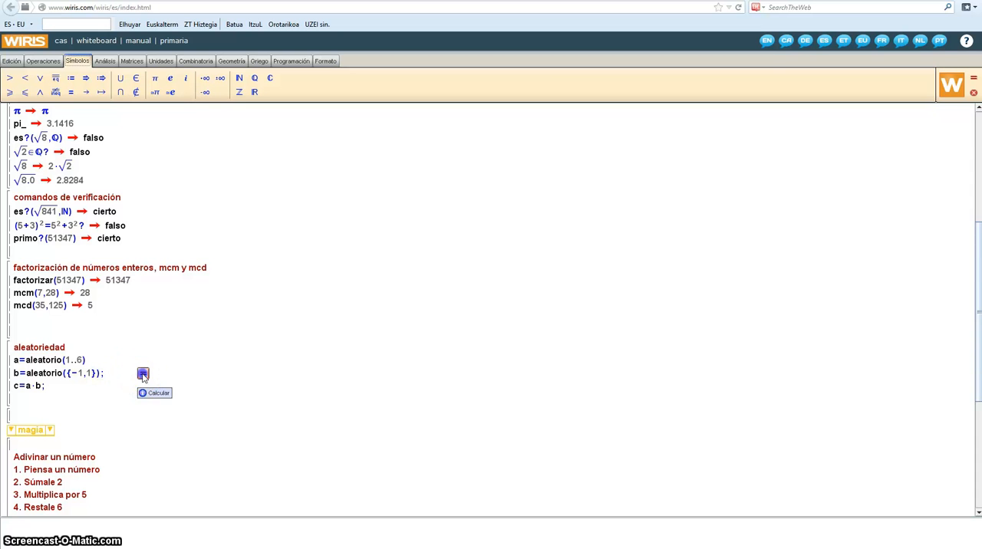
left_click(142, 374)
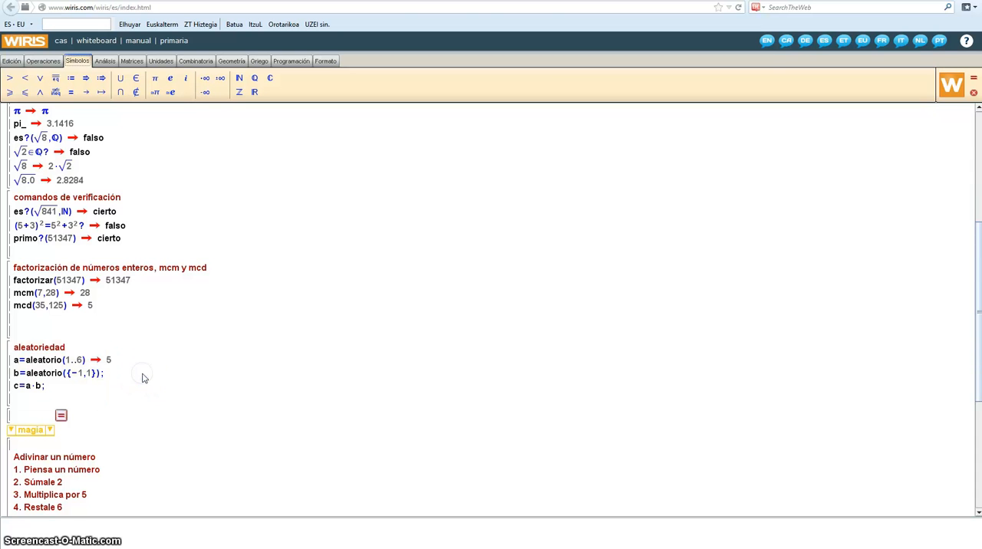
left_click(123, 359)
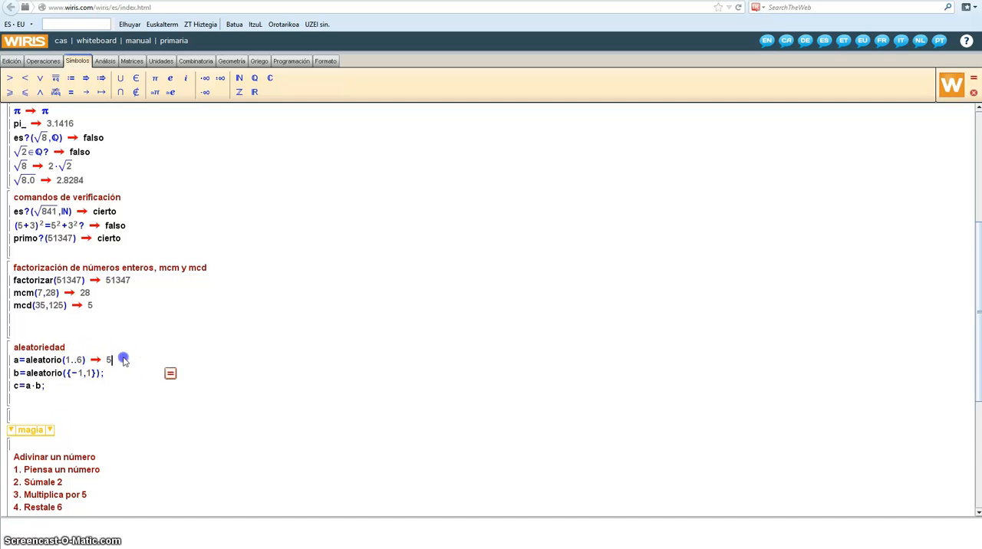
left_click(170, 375)
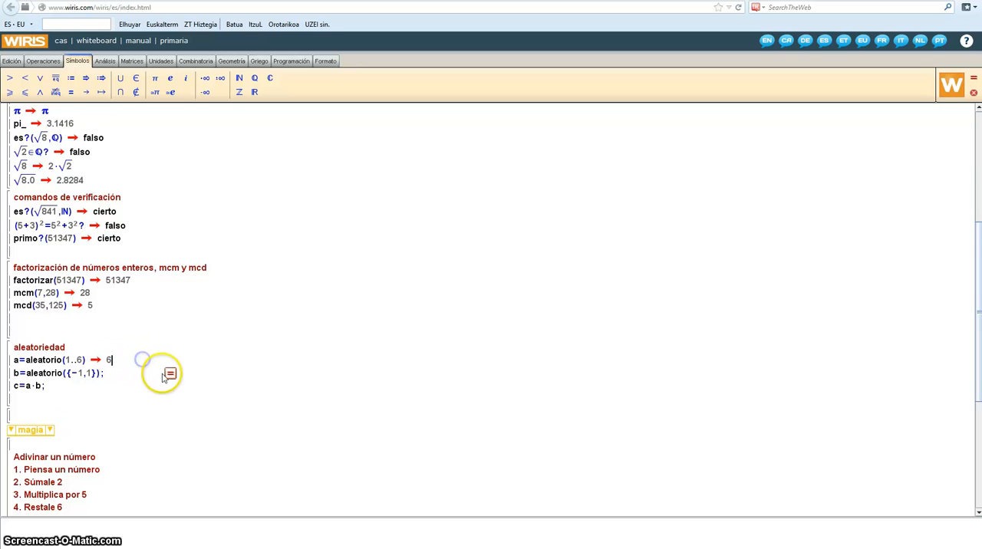
left_click(170, 374)
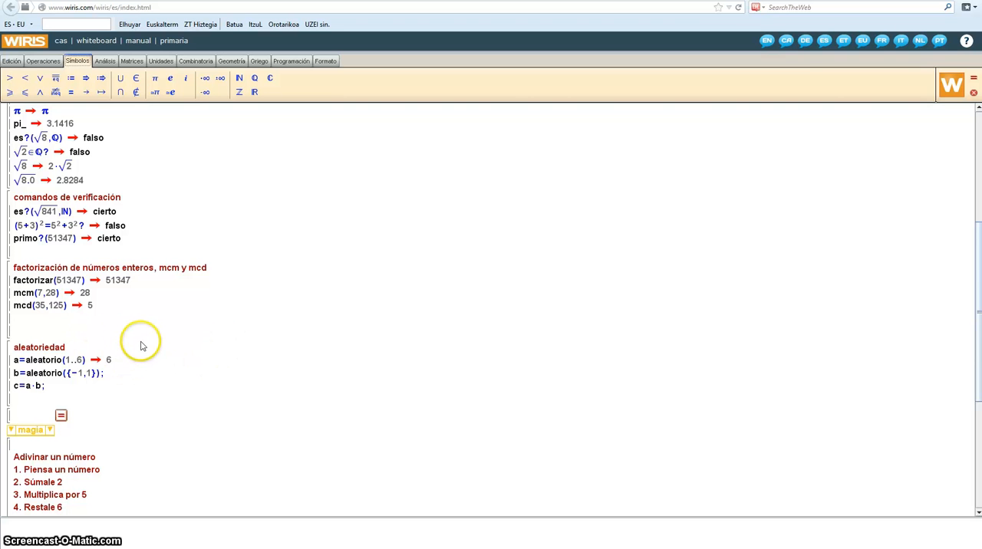
Step: Remove the closing semicolons from the b and c definitions in the "aleatoriedad" block and recalculate it to display their results
left_click(105, 376)
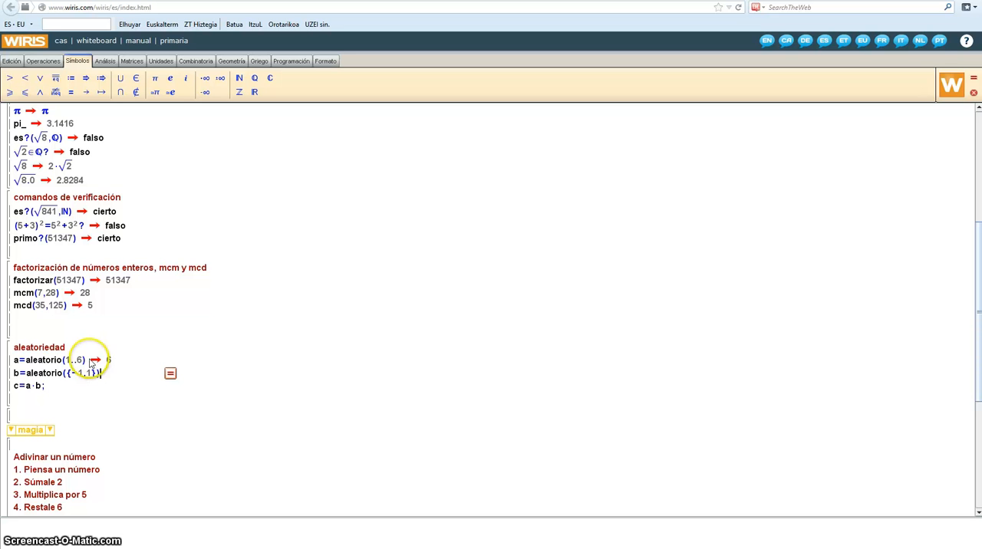
left_click(44, 387)
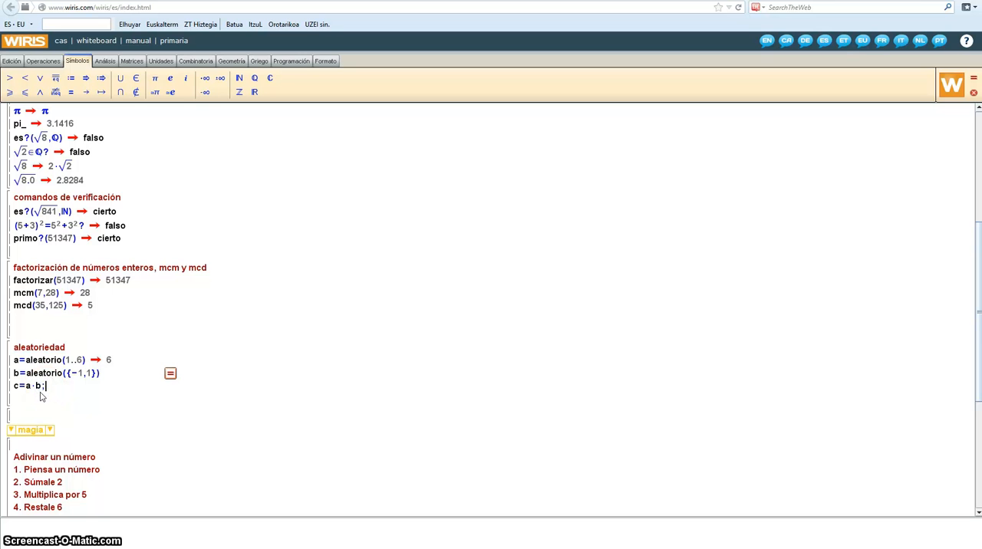
key("BackSpace")
left_click(42, 388)
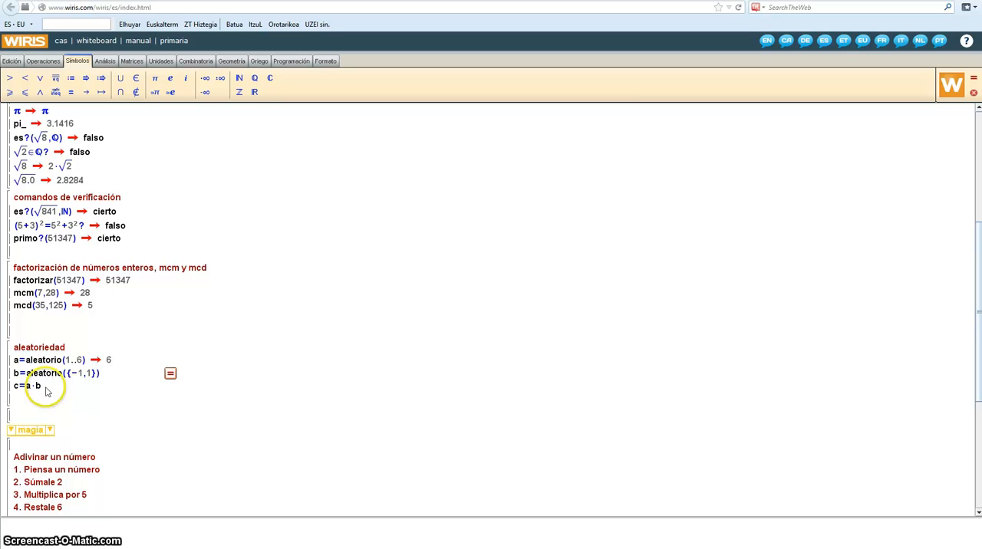
left_click(171, 375)
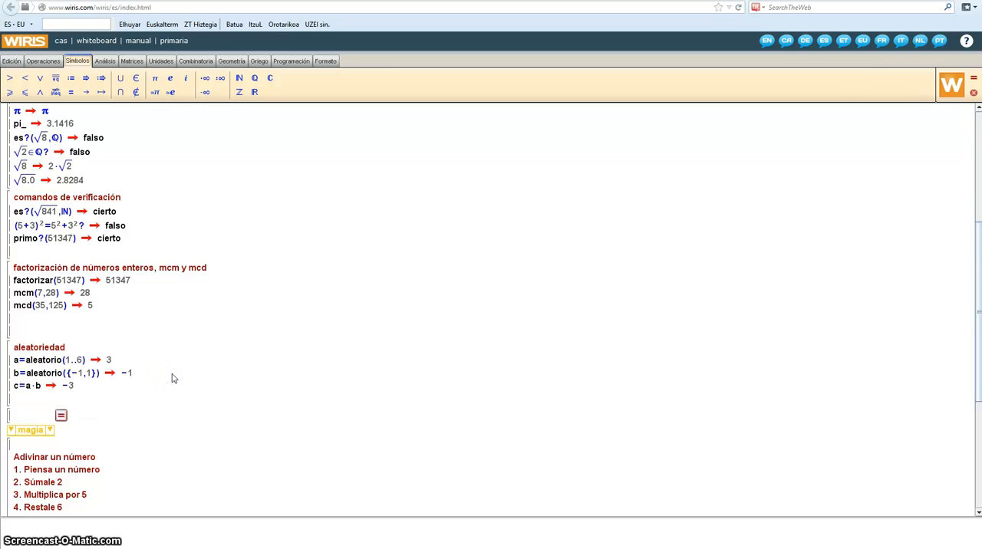
Step: Recalculate the "aleatoriedad" block repeatedly to compare new random values of a and b with their product c
left_click(114, 362)
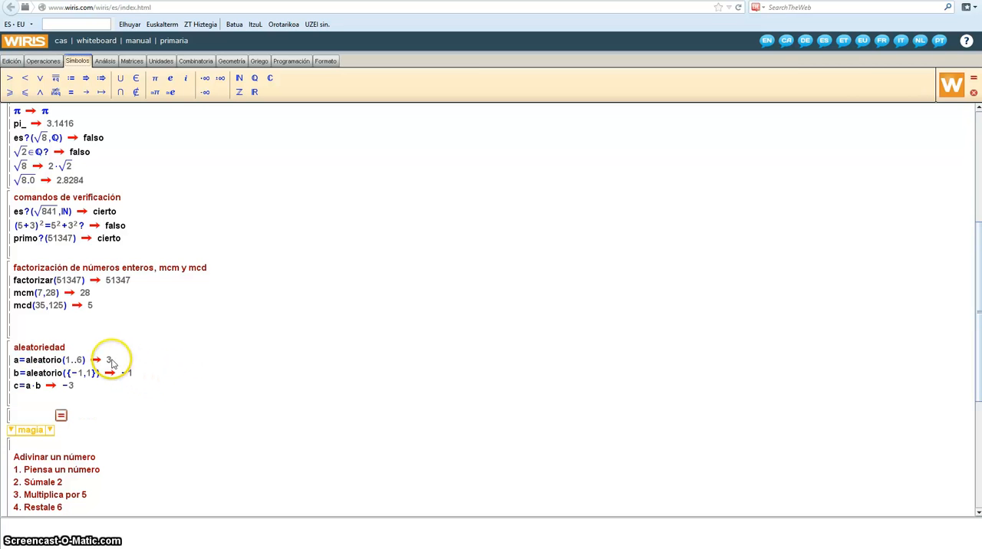
left_click(130, 376)
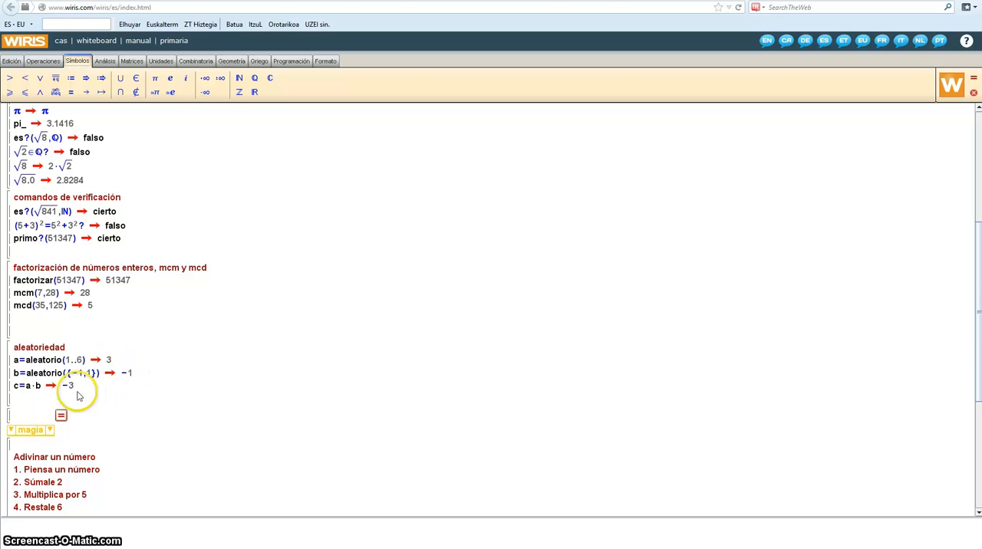
left_click(168, 367)
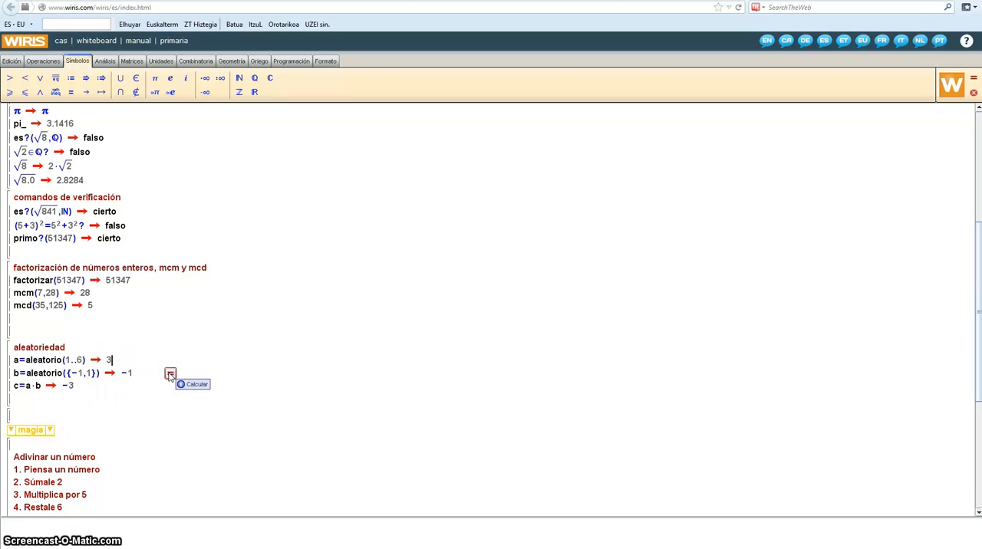
left_click(170, 373)
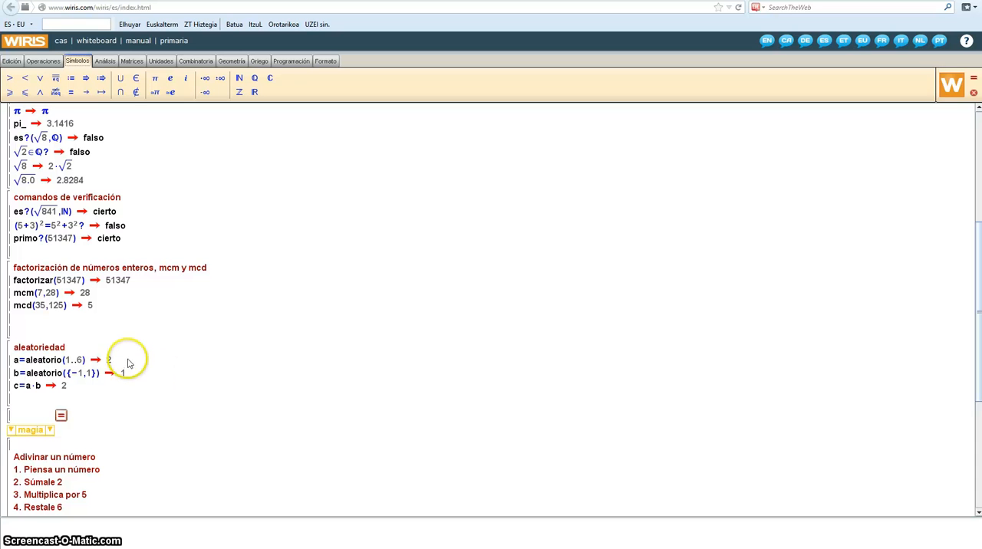
left_click(175, 368)
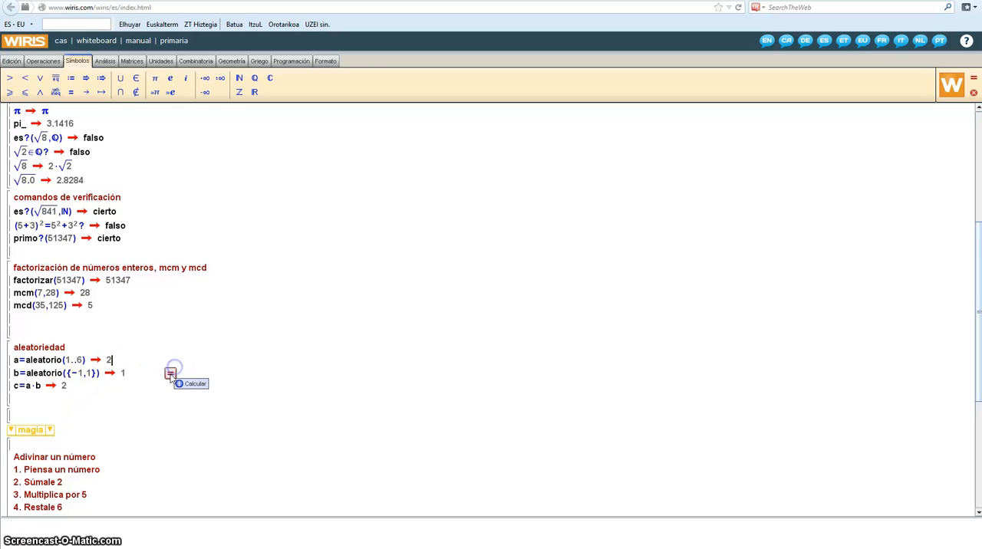
left_click(175, 368)
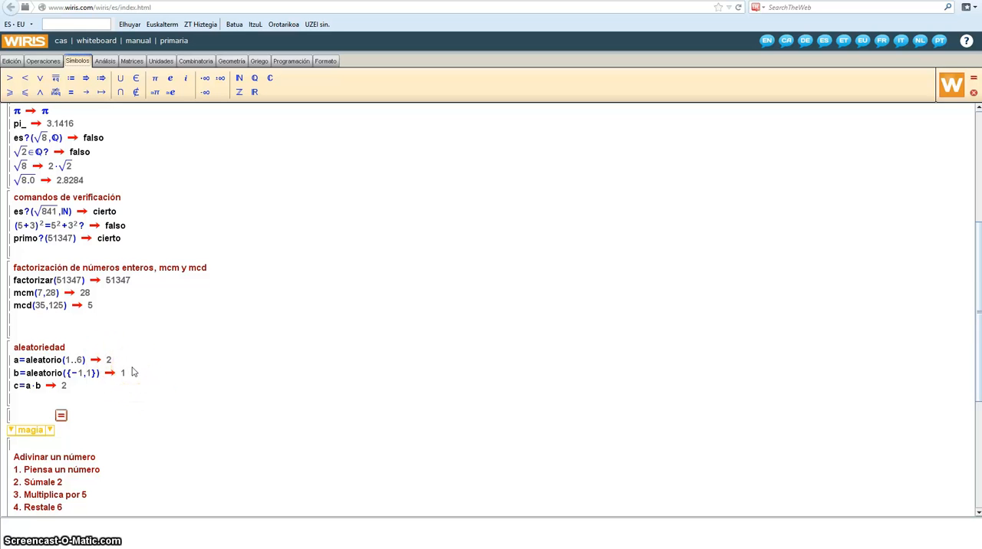
left_click(100, 384)
left_click(176, 389)
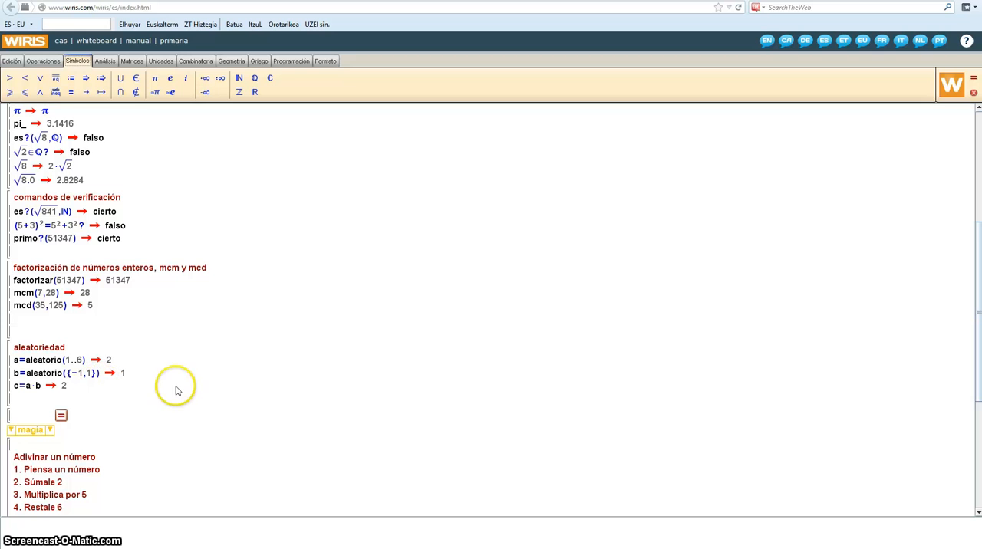
Step: Go to the "Adivinar un número" instructions and the adivina() commands under the magia library
scroll(175, 391, "down", 1)
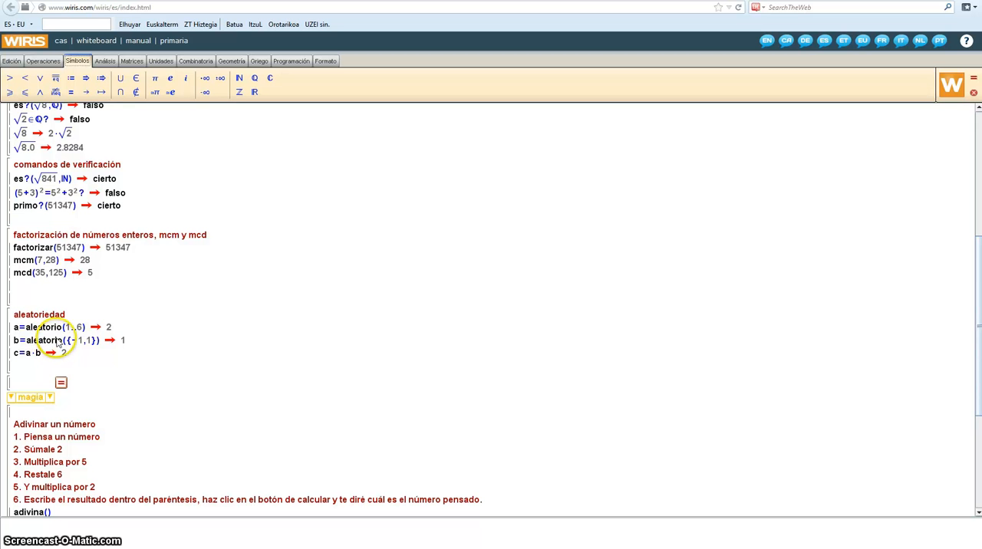
scroll(138, 373, "down", 1)
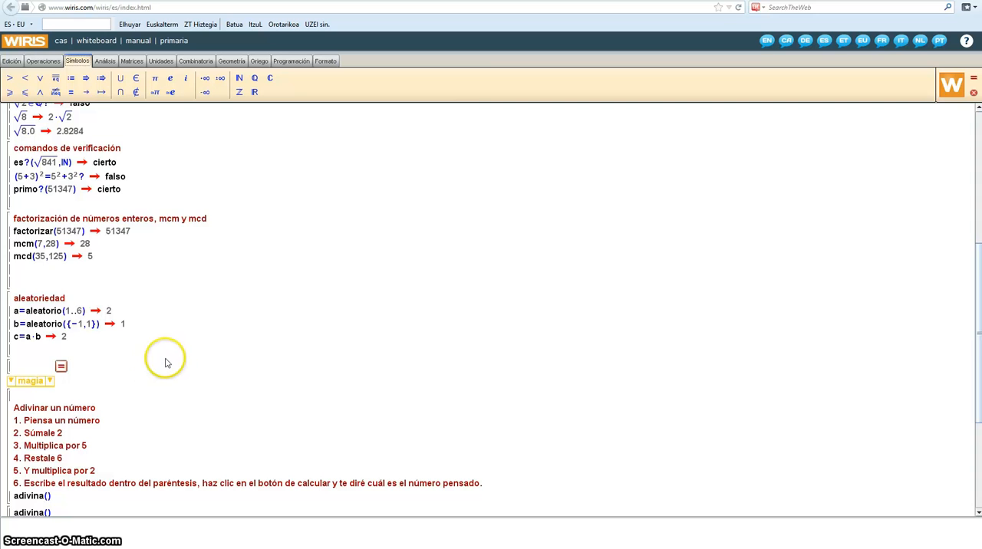
scroll(168, 359, "down", 3)
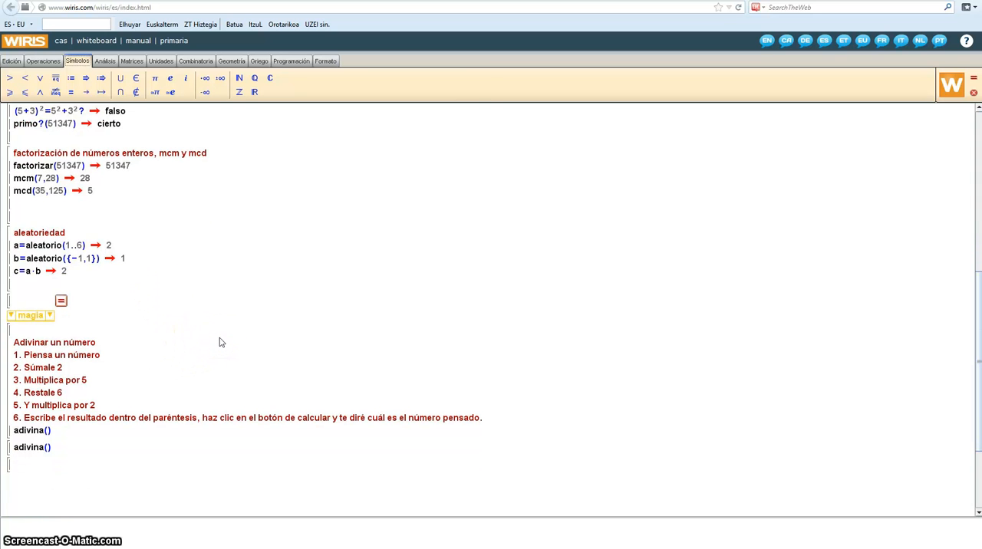
left_click(190, 329)
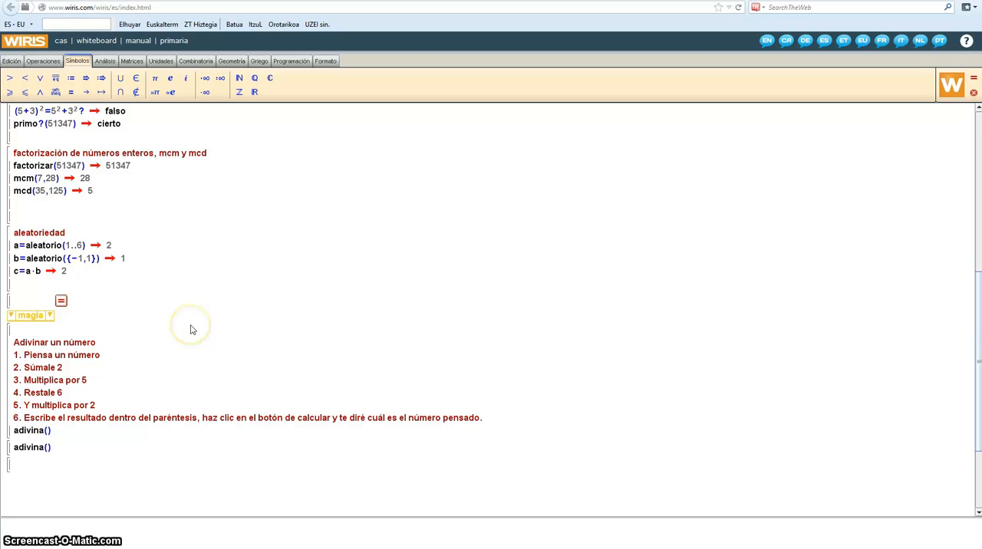